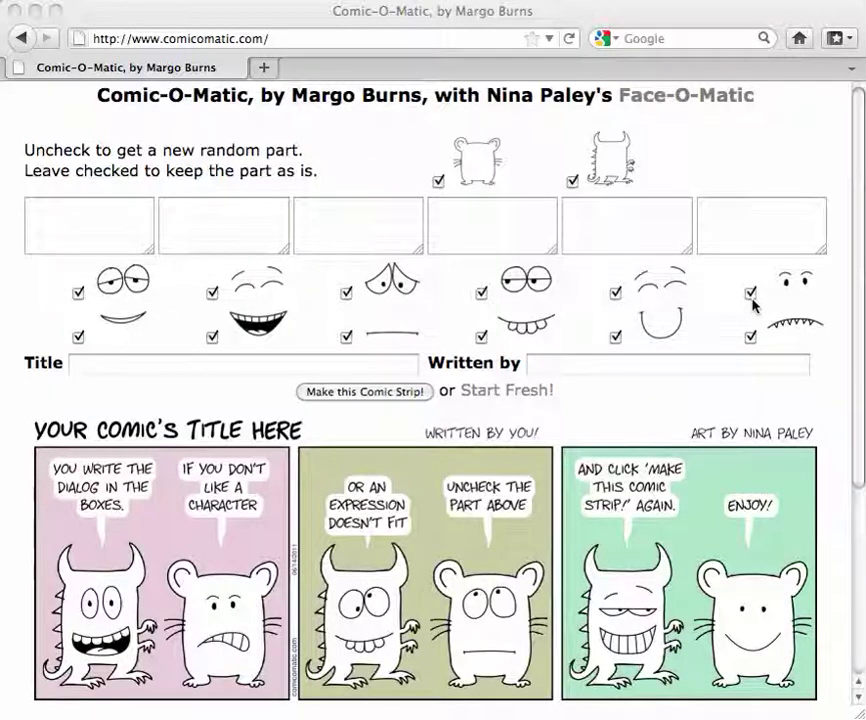
# Reroll the random characters until a cat and horned monster appear, then load their strip
pyautogui.click(568, 39)
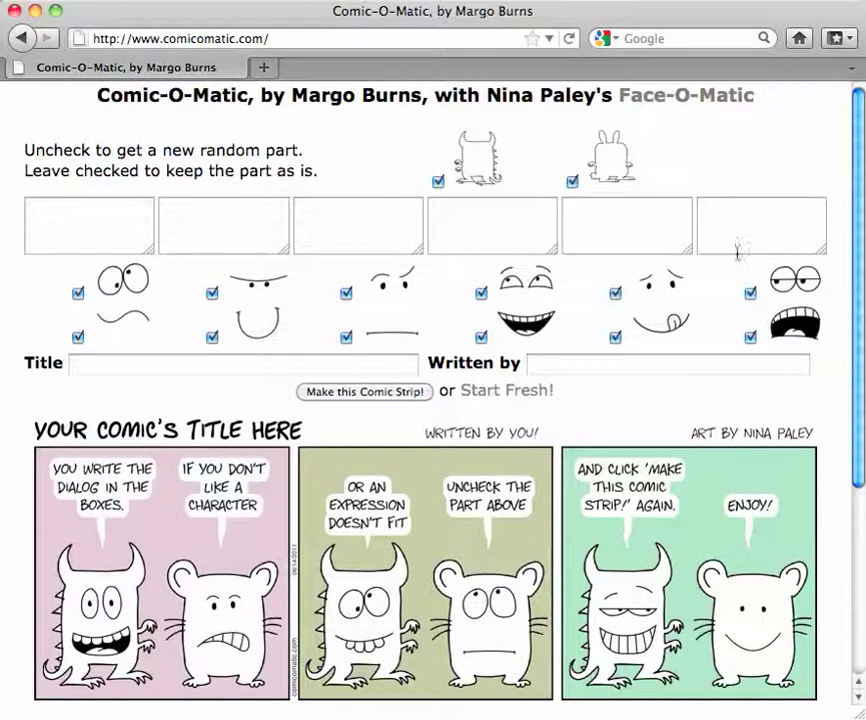
pyautogui.click(572, 39)
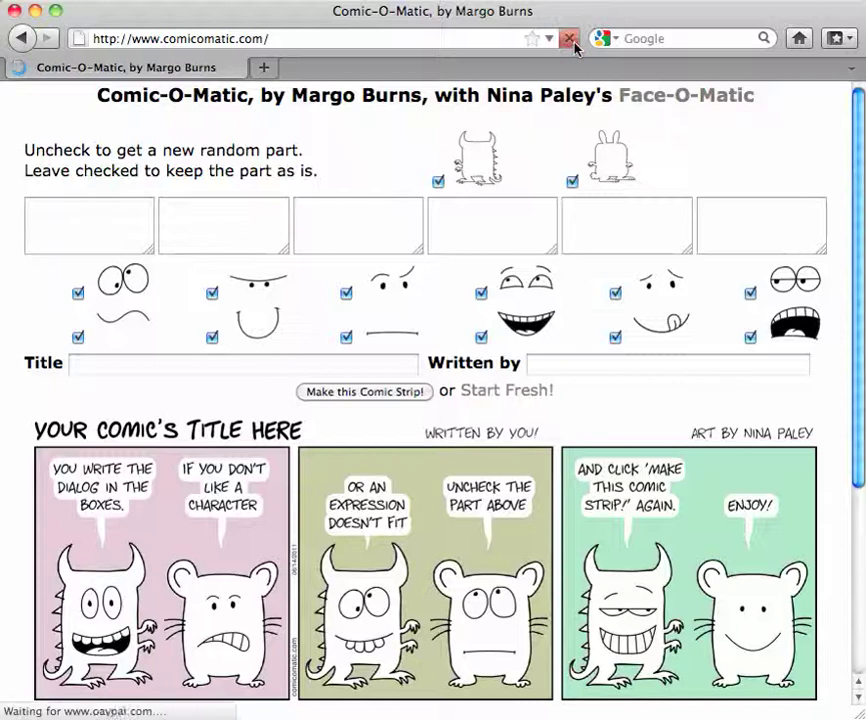
pyautogui.click(570, 39)
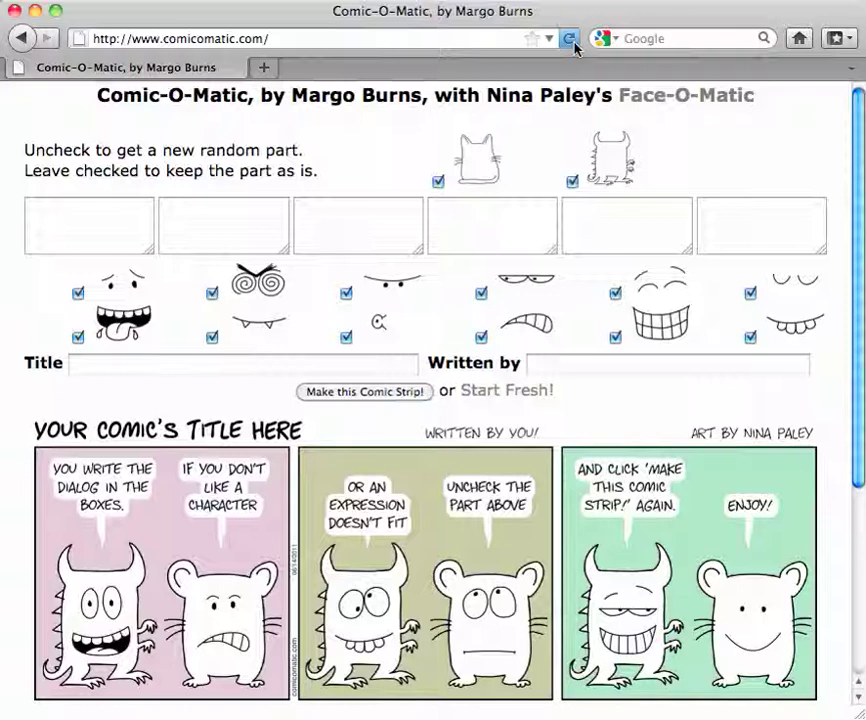
pyautogui.click(382, 395)
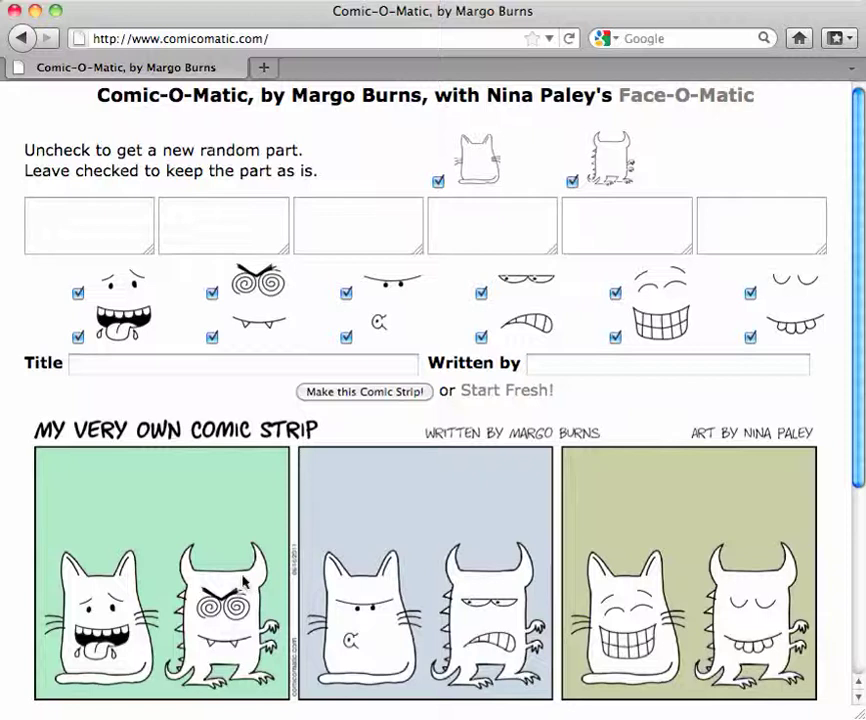
# Give the cat 'I'm thirsty!' and the monster 'I vant to drink your blood!', then rebuild
pyautogui.click(67, 211)
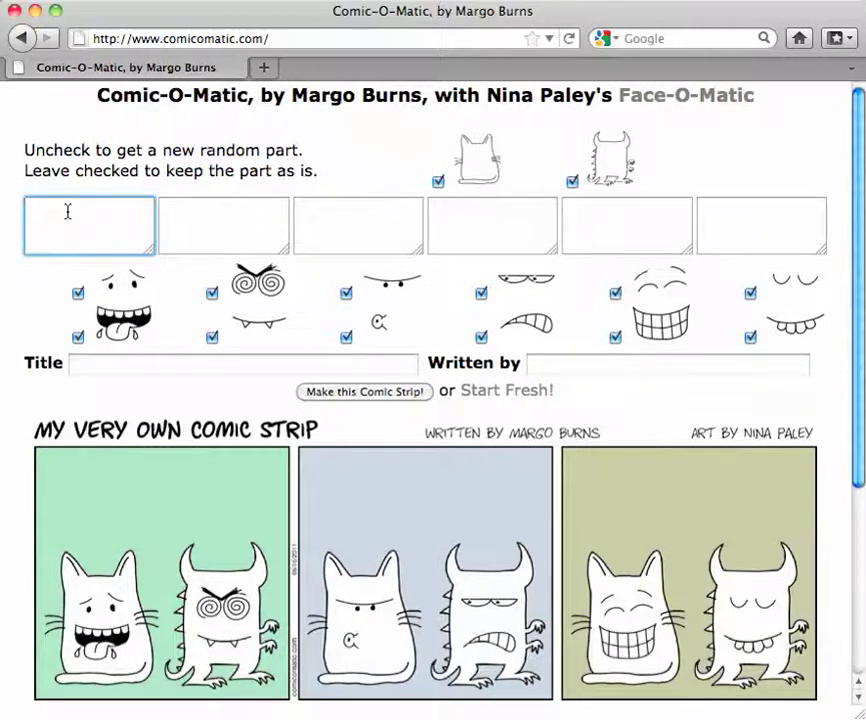
pyautogui.write("I'm thirsty!")
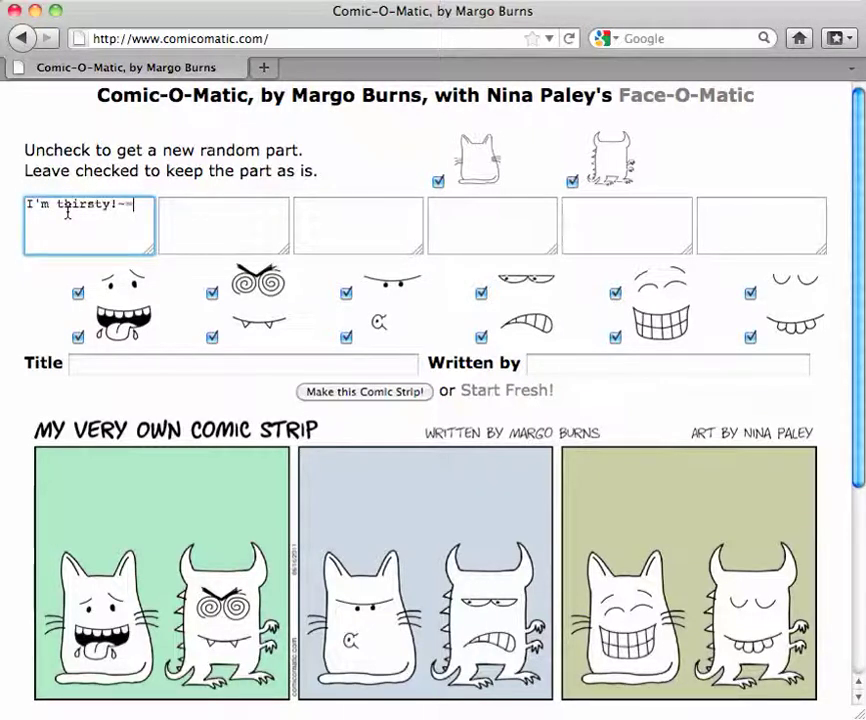
pyautogui.click(202, 222)
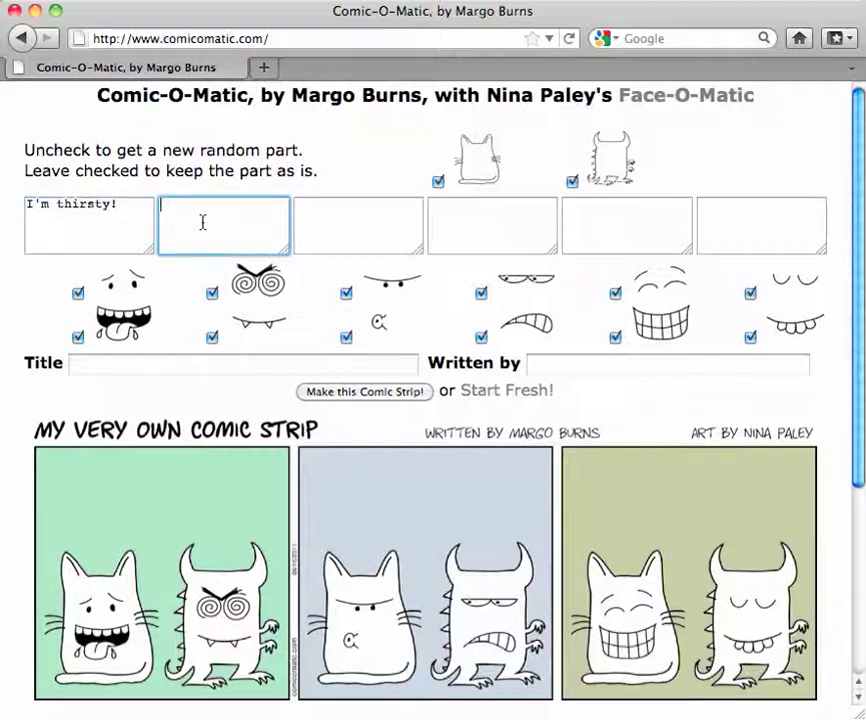
pyautogui.write('I v')
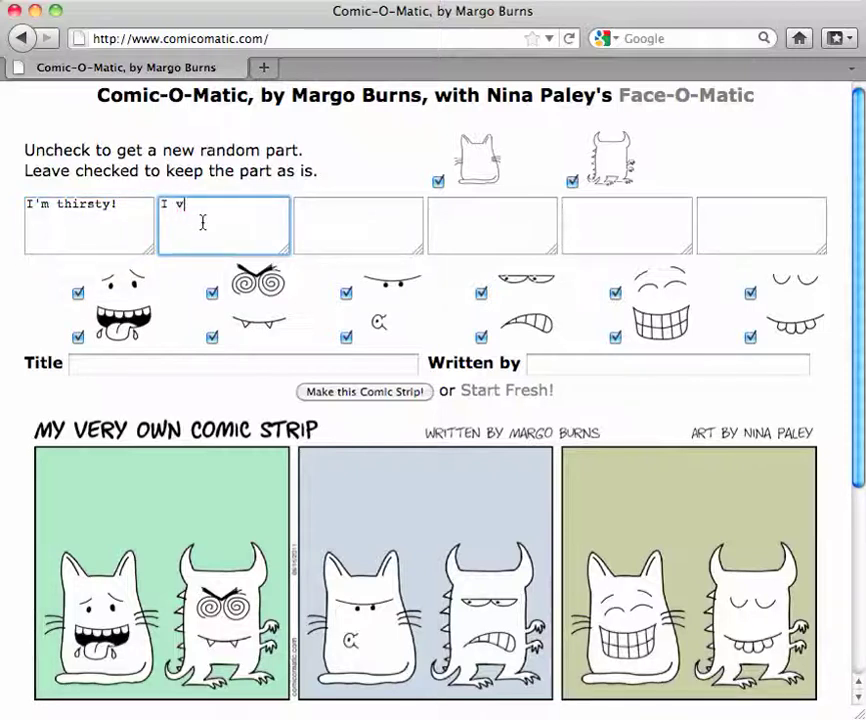
pyautogui.write('ant to drink your blood!~')
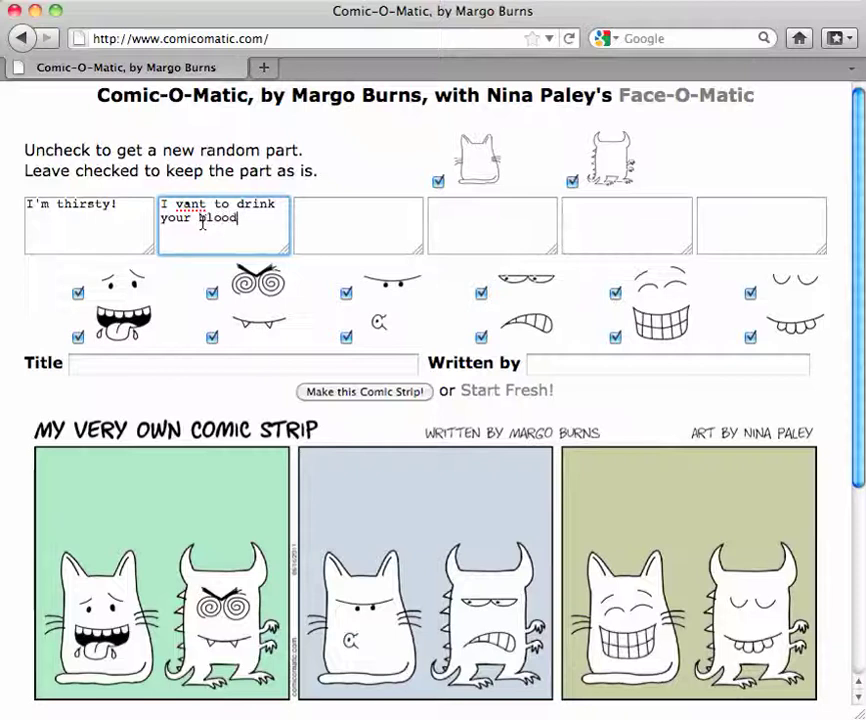
pyautogui.click(368, 392)
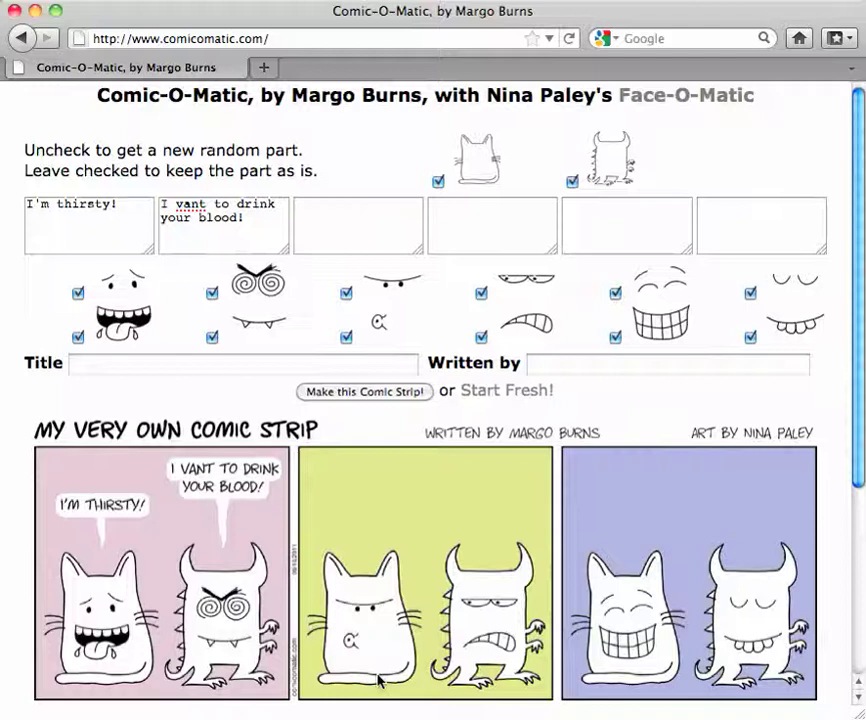
# Enter the third balloon line 'Ooh! I don't want you to drink my blood.'
pyautogui.click(337, 215)
pyautogui.write("OOh!  I don't want you to drink my blood.")
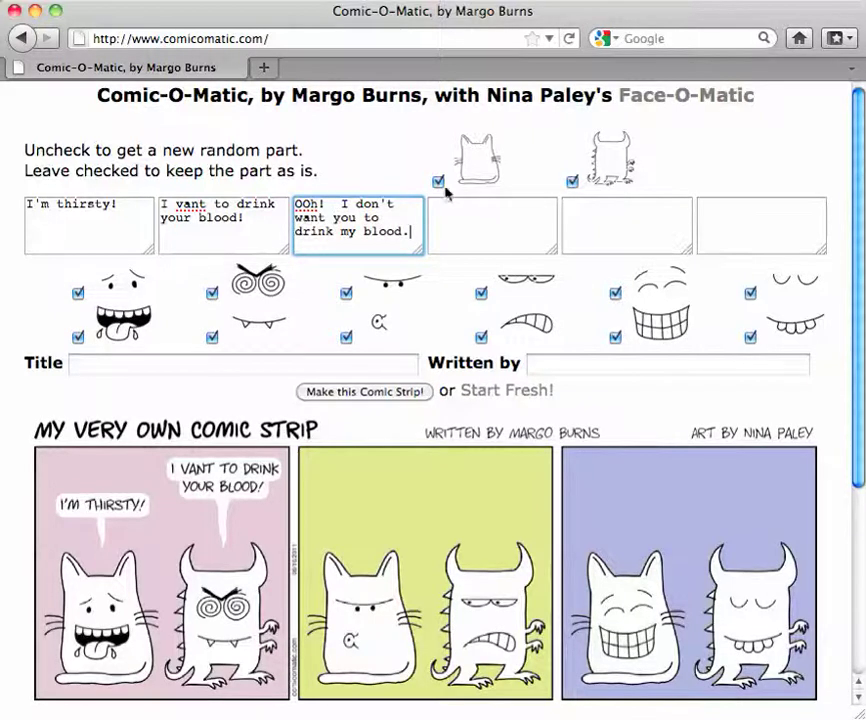
pyautogui.click(457, 217)
pyautogui.click(304, 206)
pyautogui.doubleClick(304, 206)
pyautogui.write('Ooh')
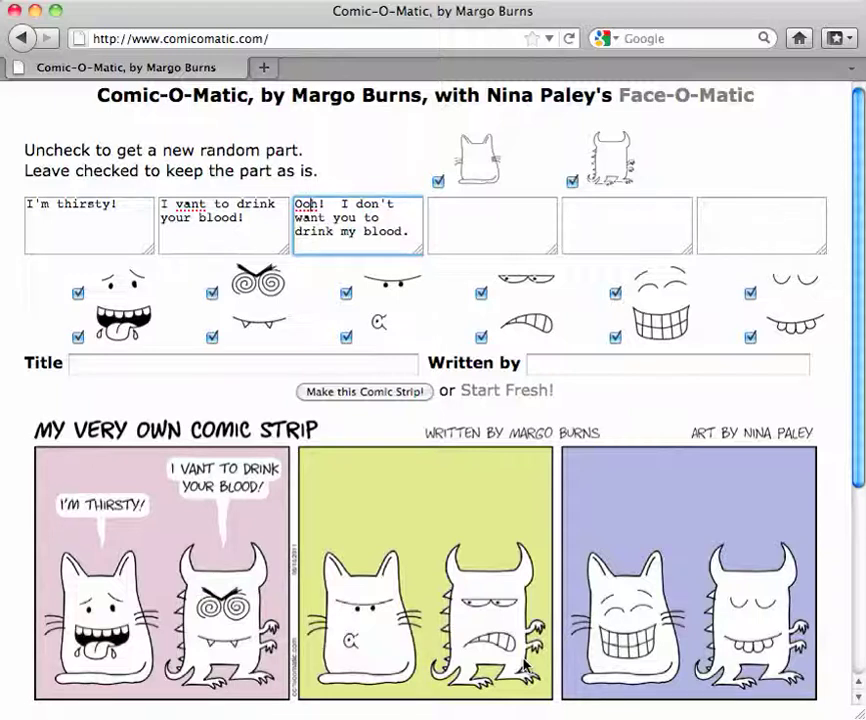
# Reroll the second-panel monster's eyes and mouth and rebuild the strip
pyautogui.click(481, 293)
pyautogui.click(481, 337)
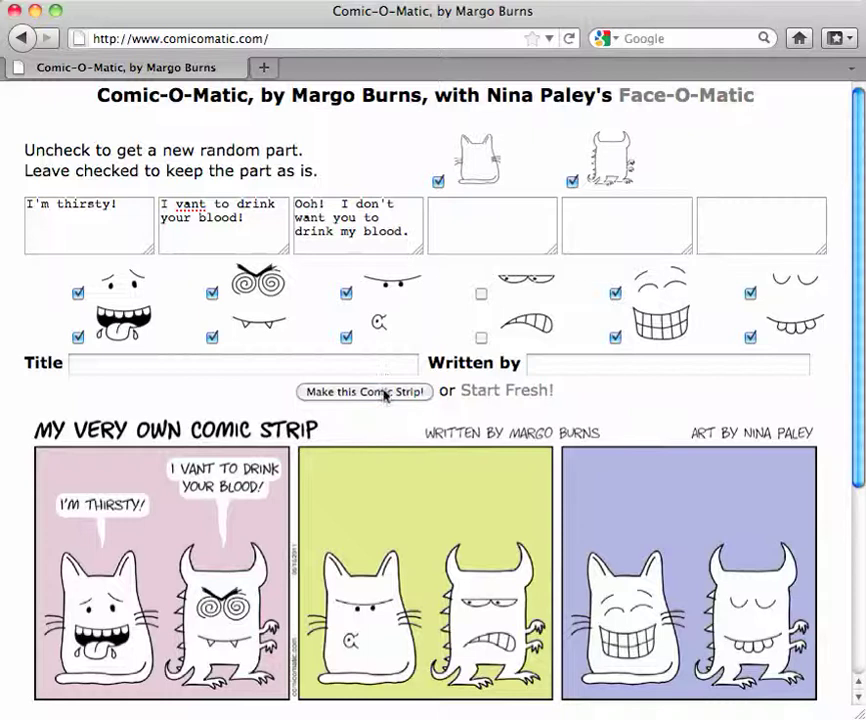
pyautogui.click(384, 392)
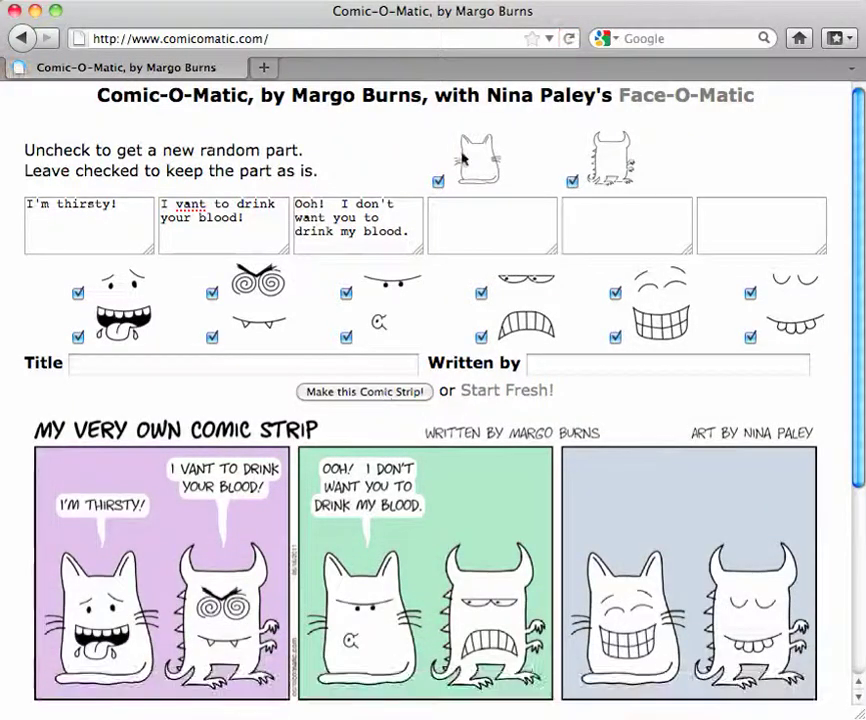
# Reroll the second-panel monster's mouth once more and regenerate the strip
pyautogui.click(477, 218)
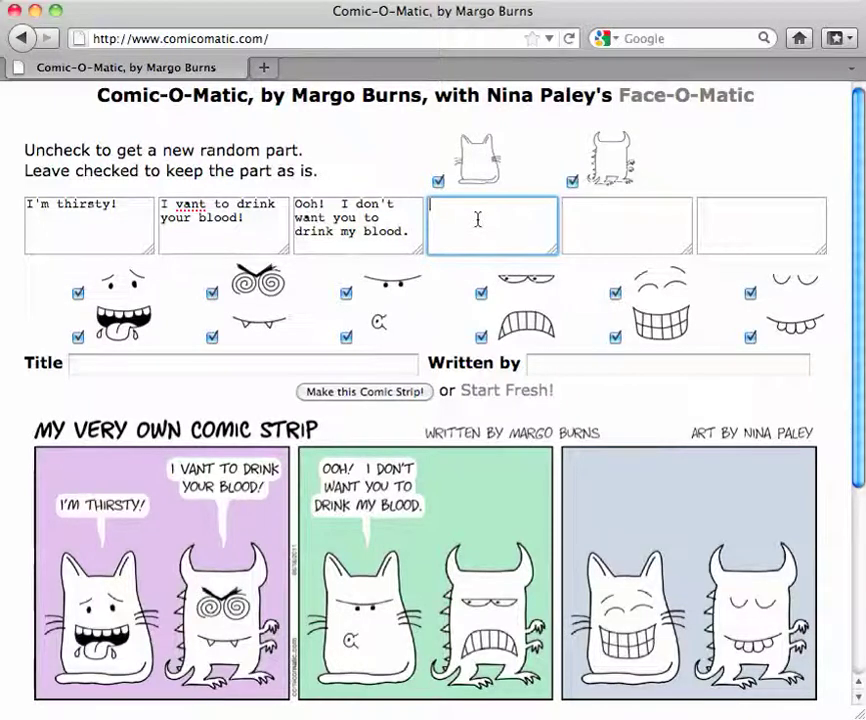
pyautogui.click(481, 337)
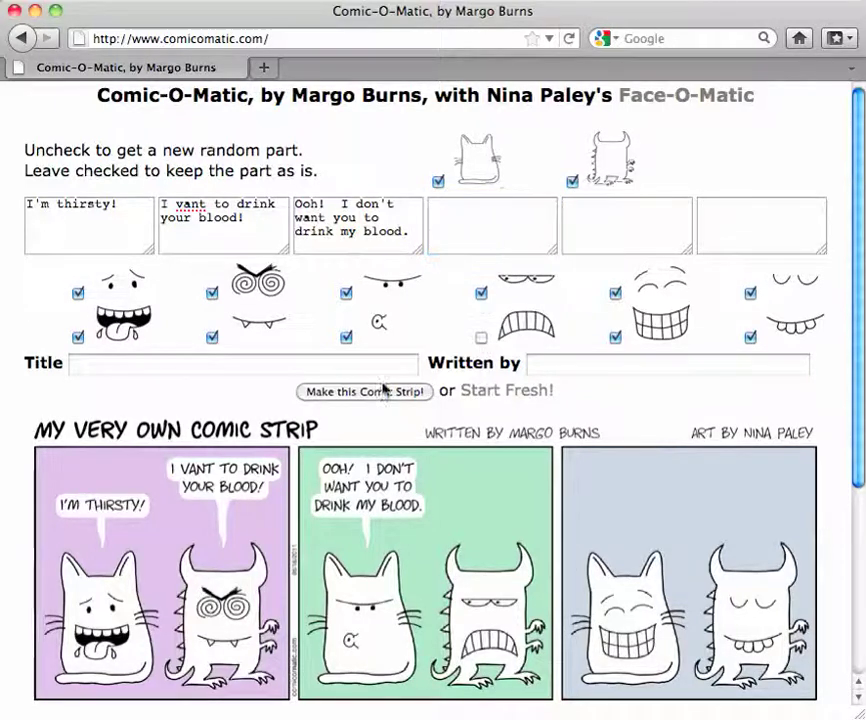
pyautogui.click(384, 390)
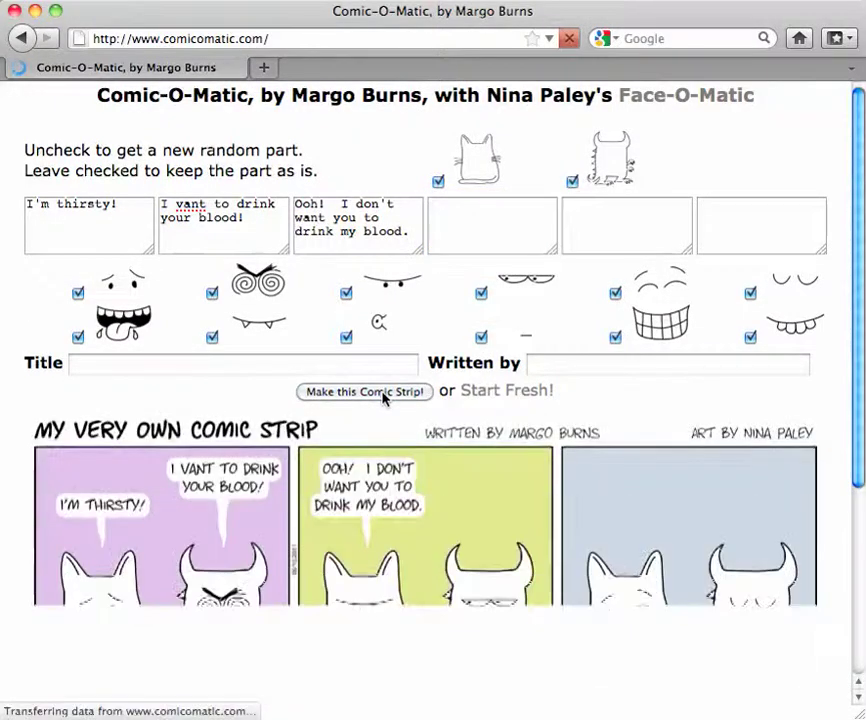
# Fill balloons four to six with 'Hmm.', 'Just kidding!' and 'So was I!', then rebuild
pyautogui.click(459, 218)
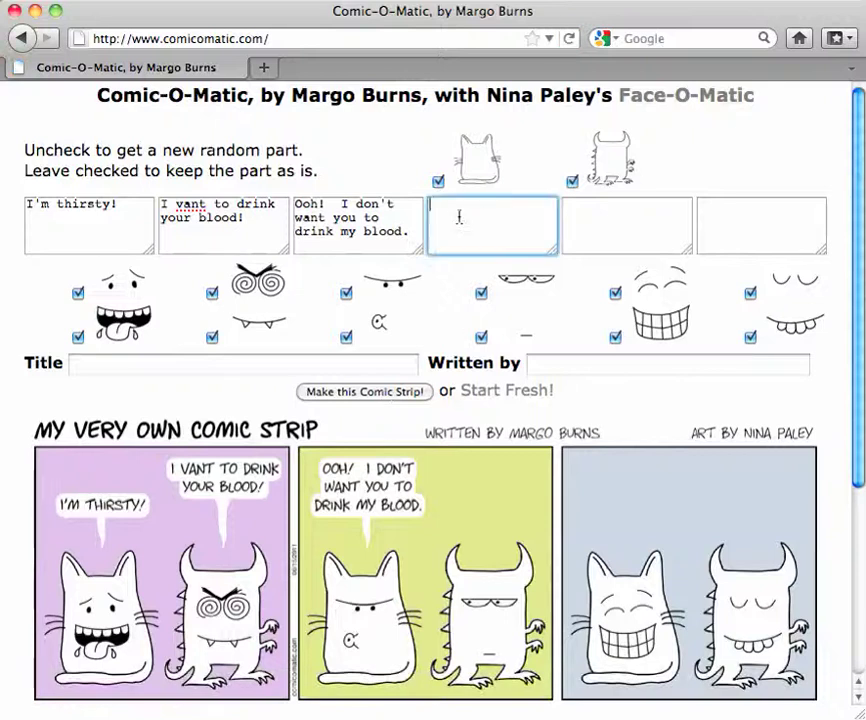
pyautogui.write('Hmm.')
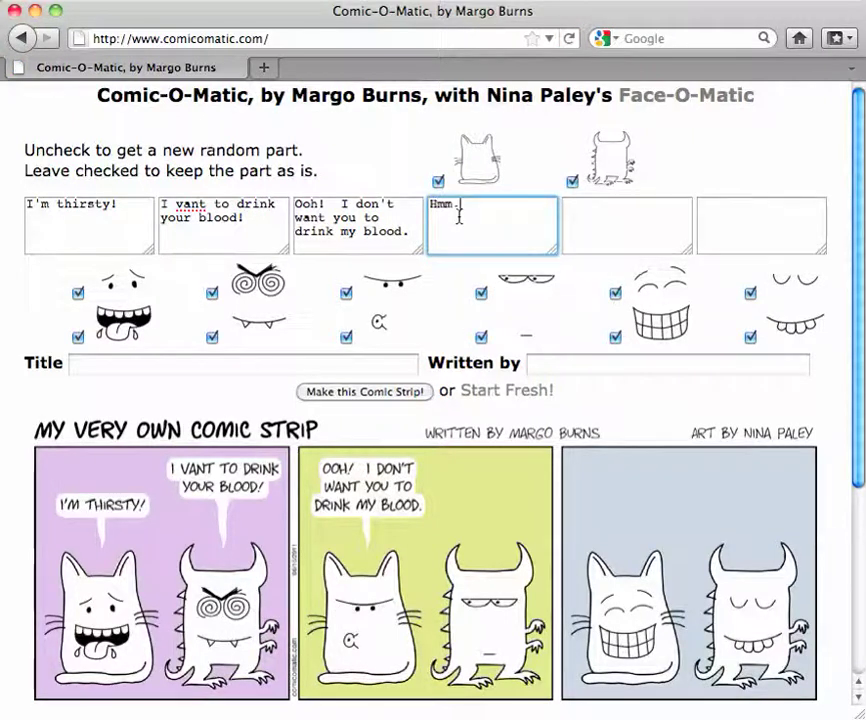
pyautogui.click(612, 212)
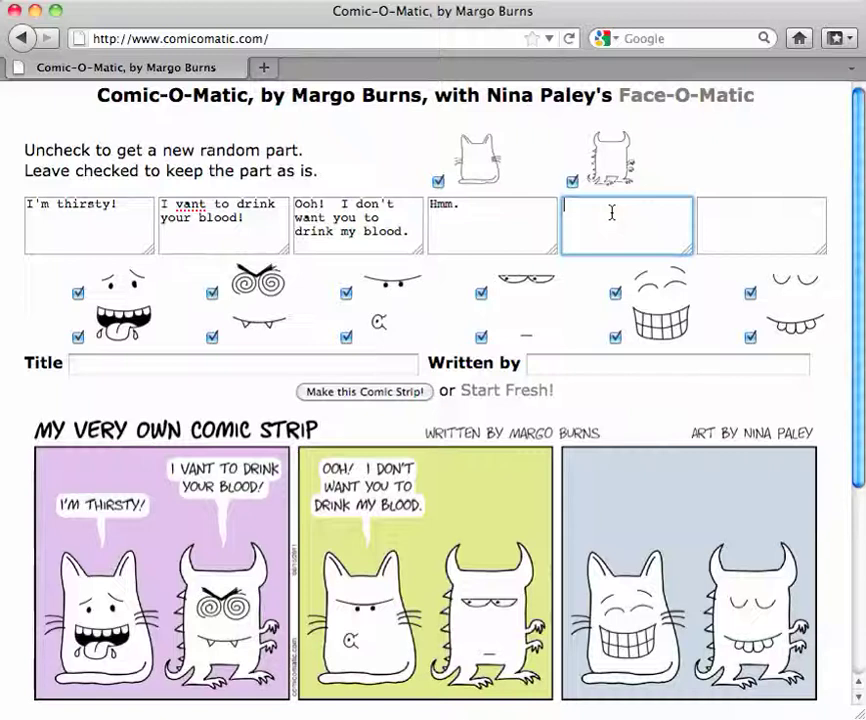
pyautogui.write('Just ')
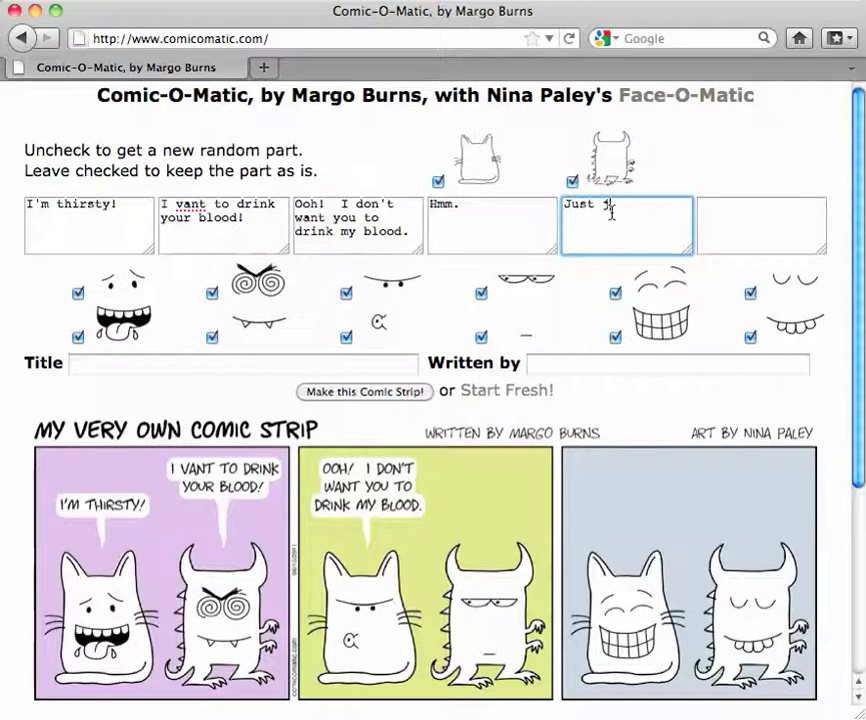
pyautogui.write('kidding!')
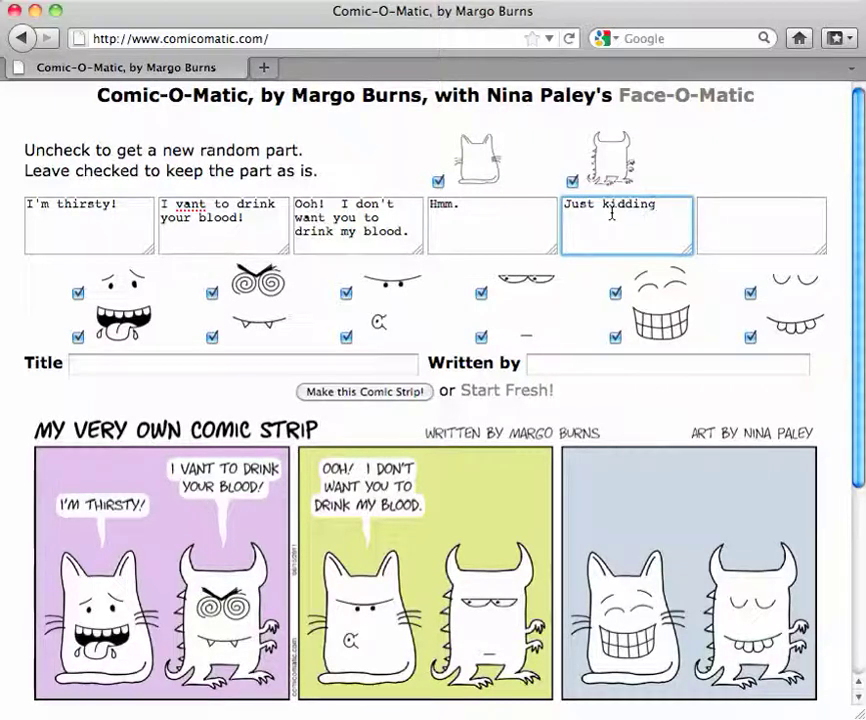
pyautogui.click(724, 214)
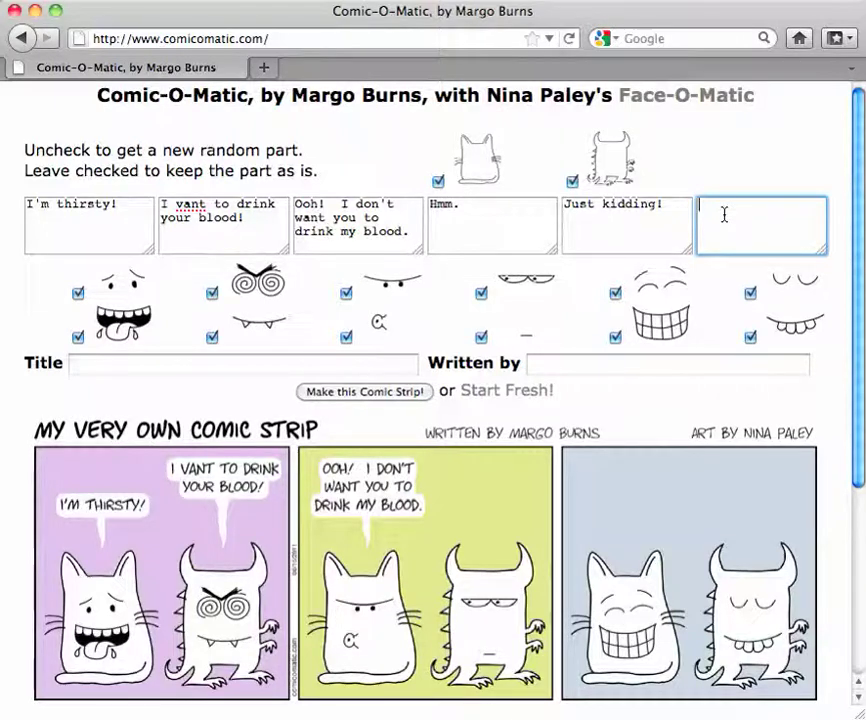
pyautogui.write('So was I!')
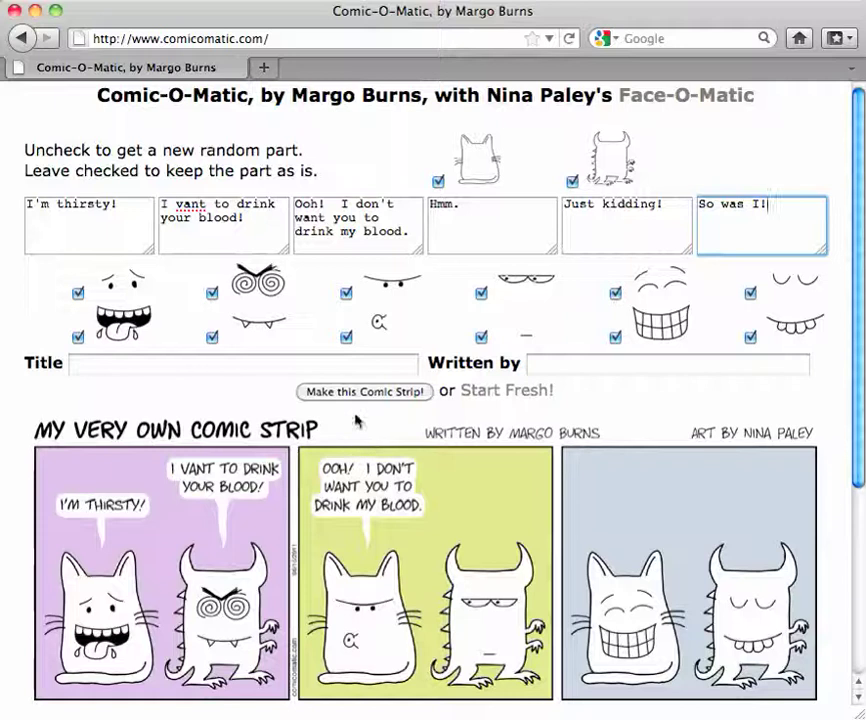
pyautogui.click(356, 391)
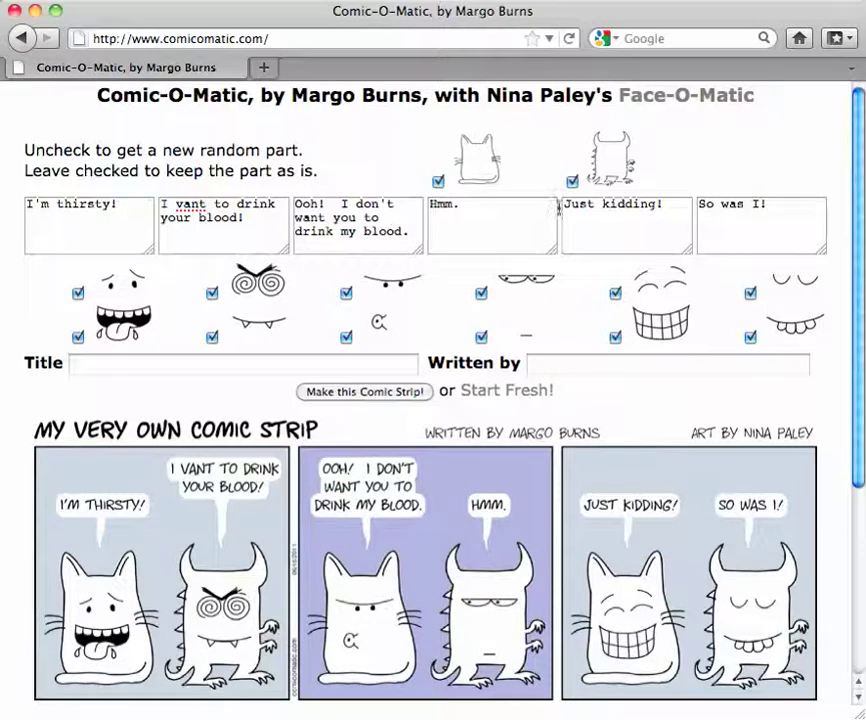
# Re-randomise the second character, swapping out the horned monster, and rebuild the strip
pyautogui.click(573, 183)
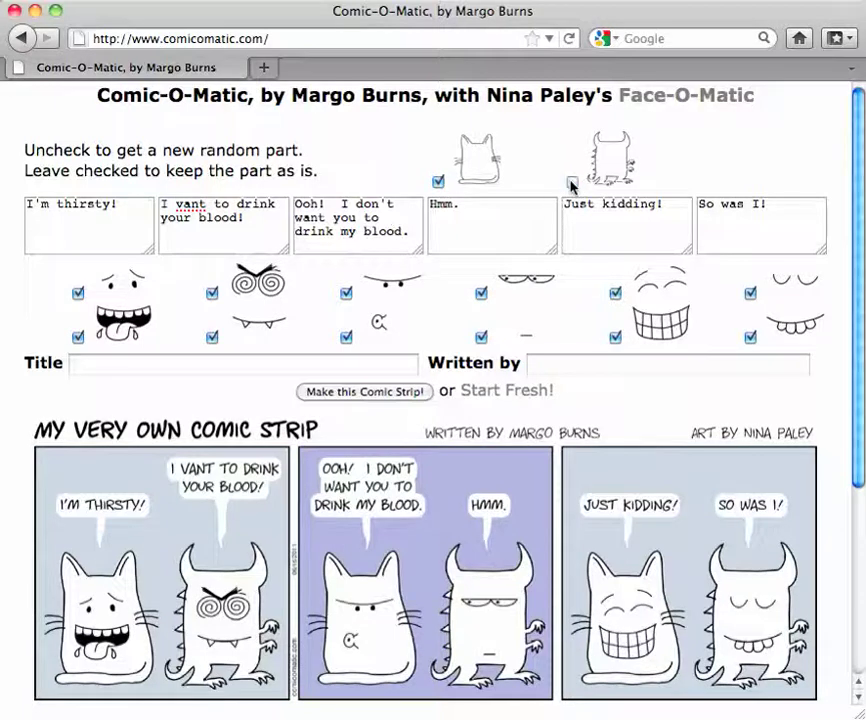
pyautogui.click(368, 392)
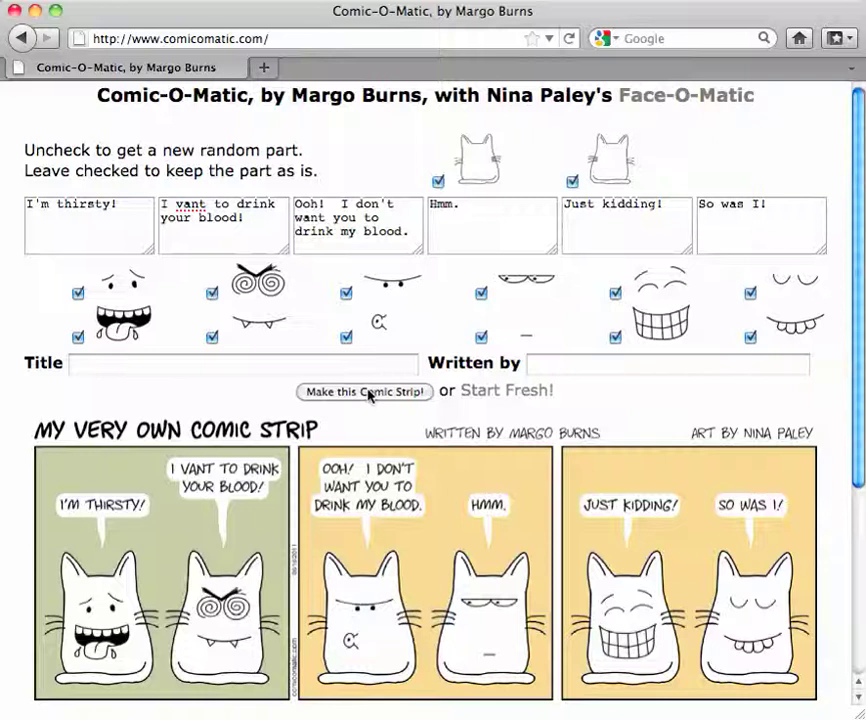
# Title the strip 'Thirsty Cats', put the author's name in Written by, and rebuild
pyautogui.click(130, 365)
pyautogui.write('Thirsty Cta')
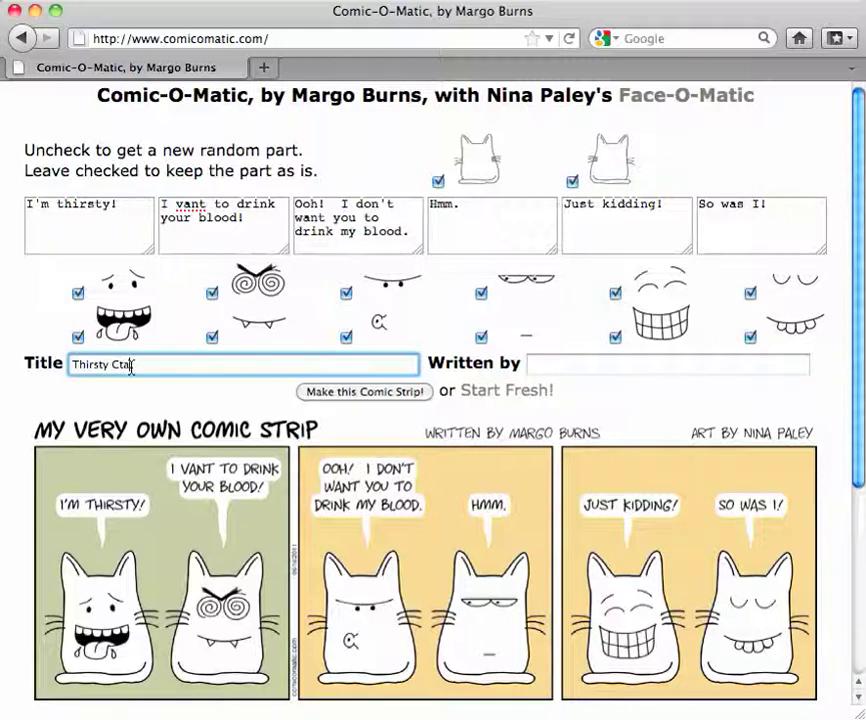
pyautogui.press('BackSpace')
pyautogui.write('ats')
pyautogui.click(546, 366)
pyautogui.write('Margo')
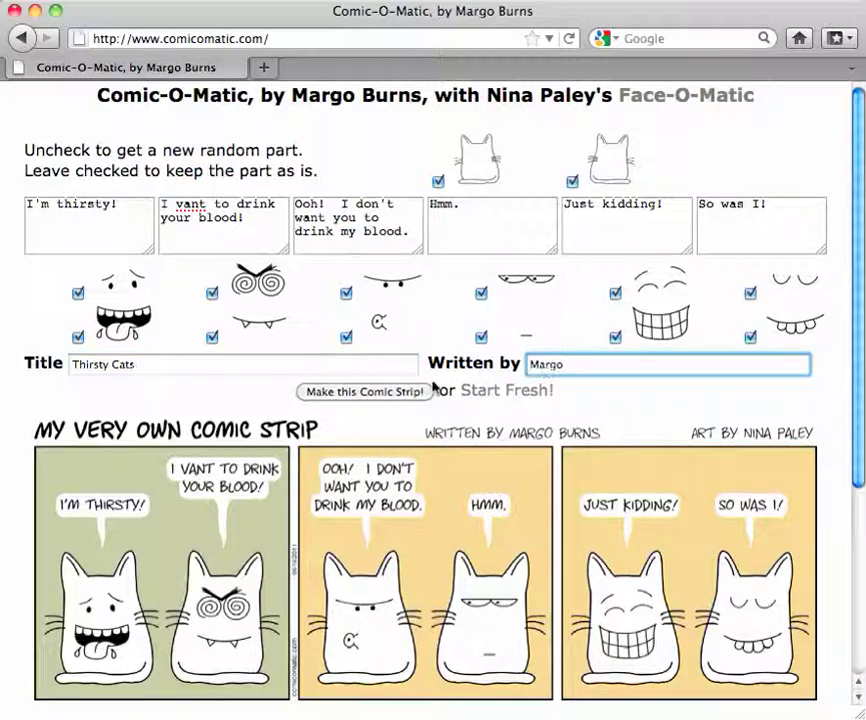
pyautogui.click(385, 392)
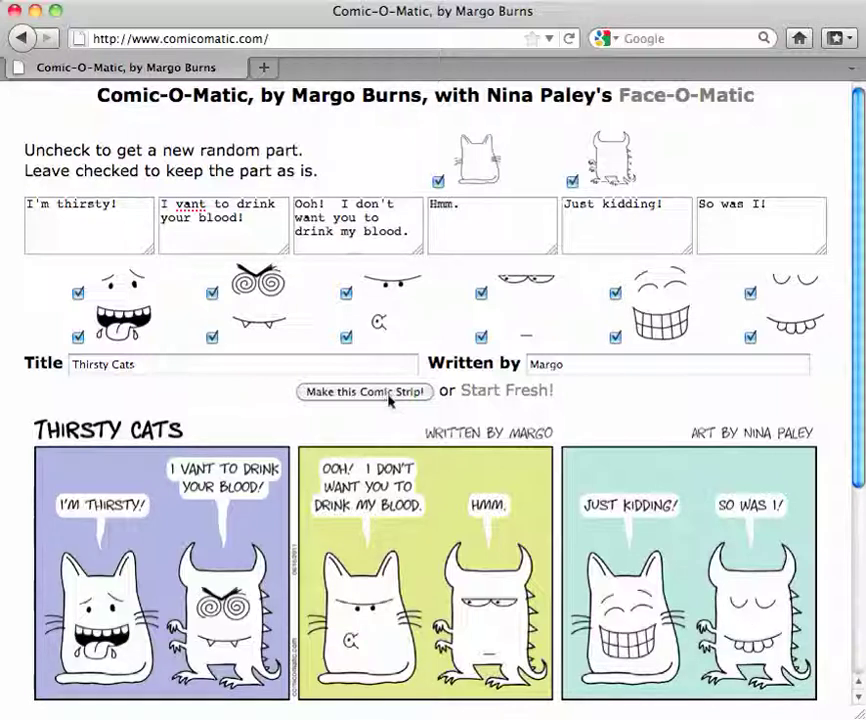
# Save the comic strip image to the Desktop as thirstycats.png
pyautogui.rightClick(460, 516)
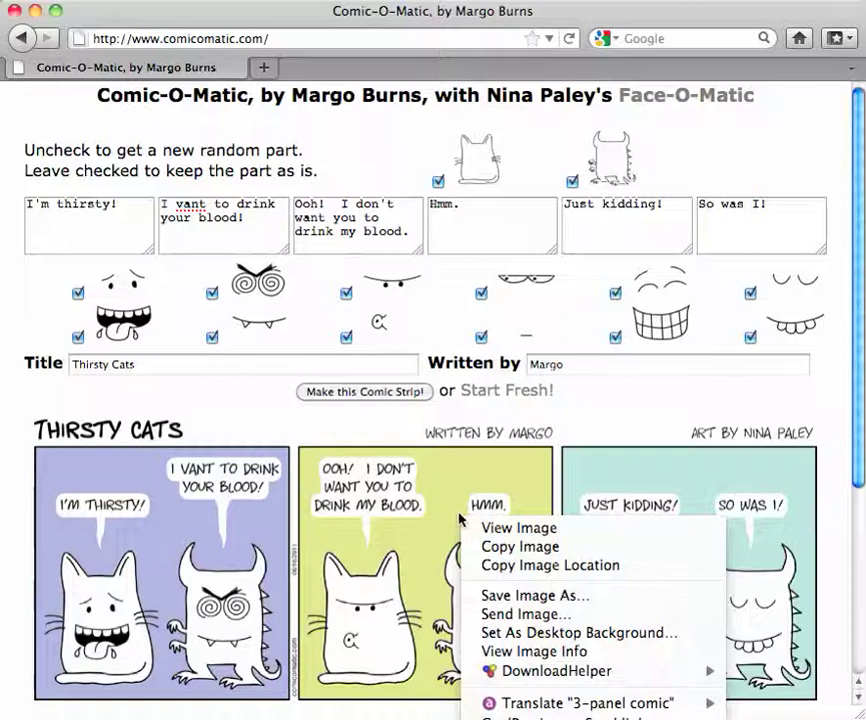
pyautogui.click(536, 597)
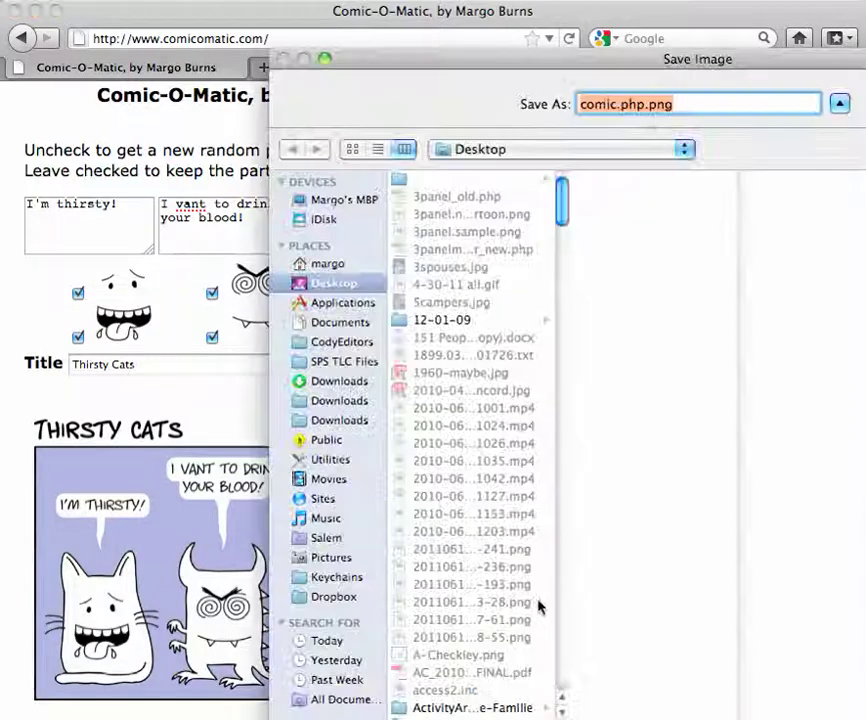
pyautogui.moveTo(646, 104); pyautogui.dragTo(553, 110)
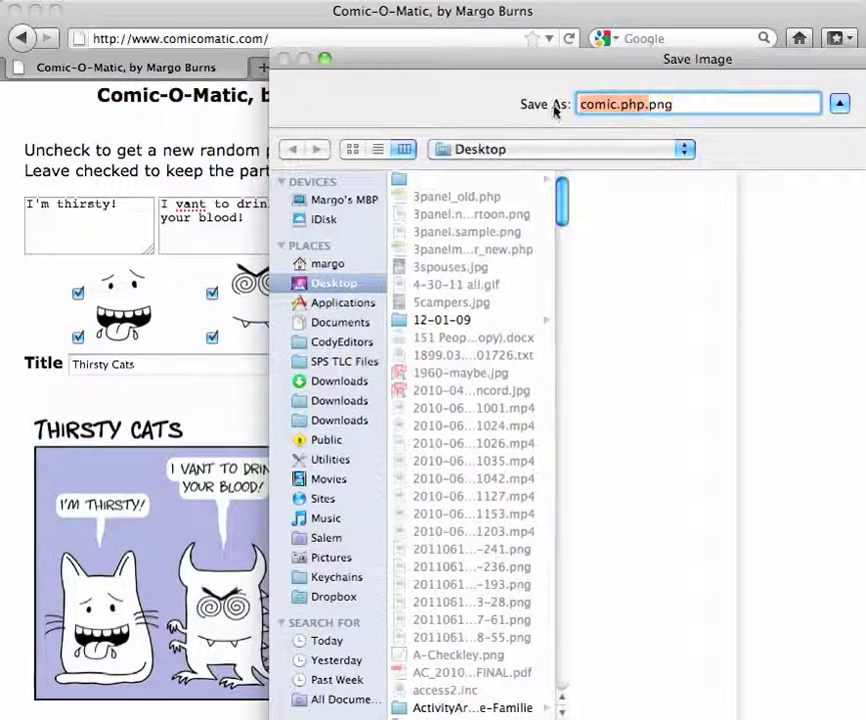
pyautogui.write('thir')
pyautogui.write('stycats')
pyautogui.write('.')
pyautogui.press('Return')
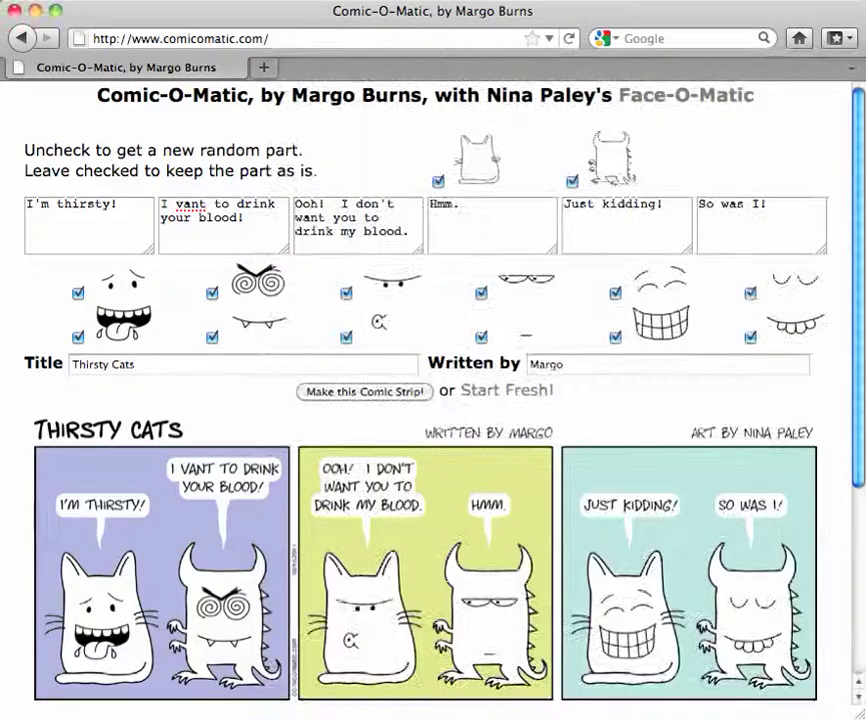